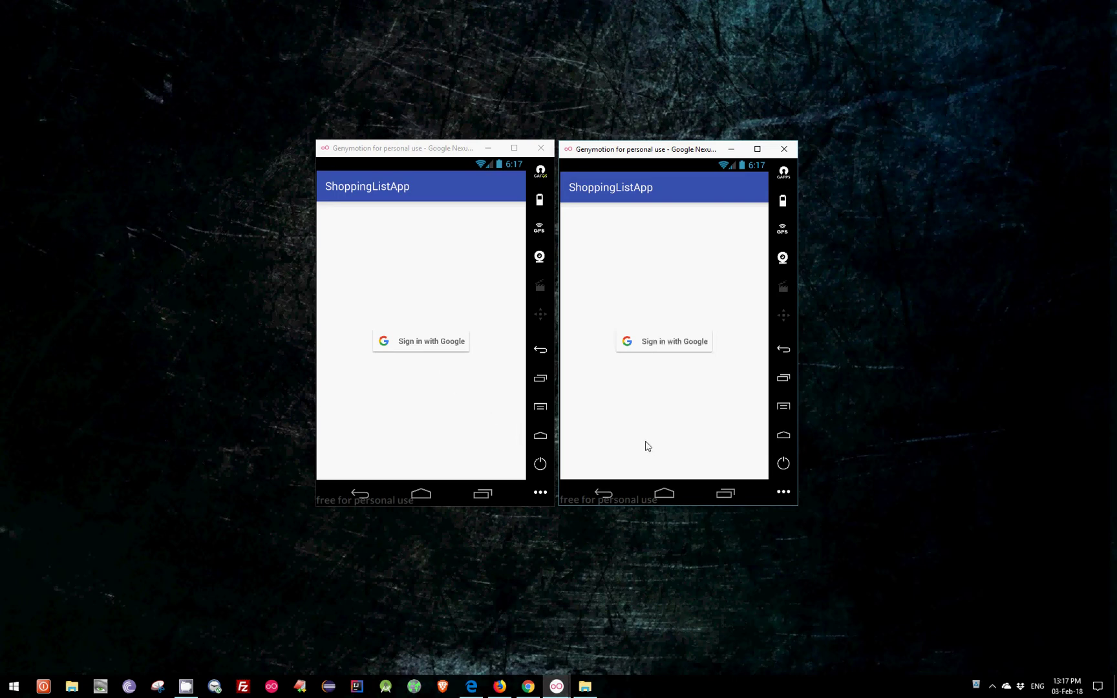
# Sign the first emulator into ShoppingListApp with the first Google account and the second emulator with the second account.
pyautogui.click(428, 340)
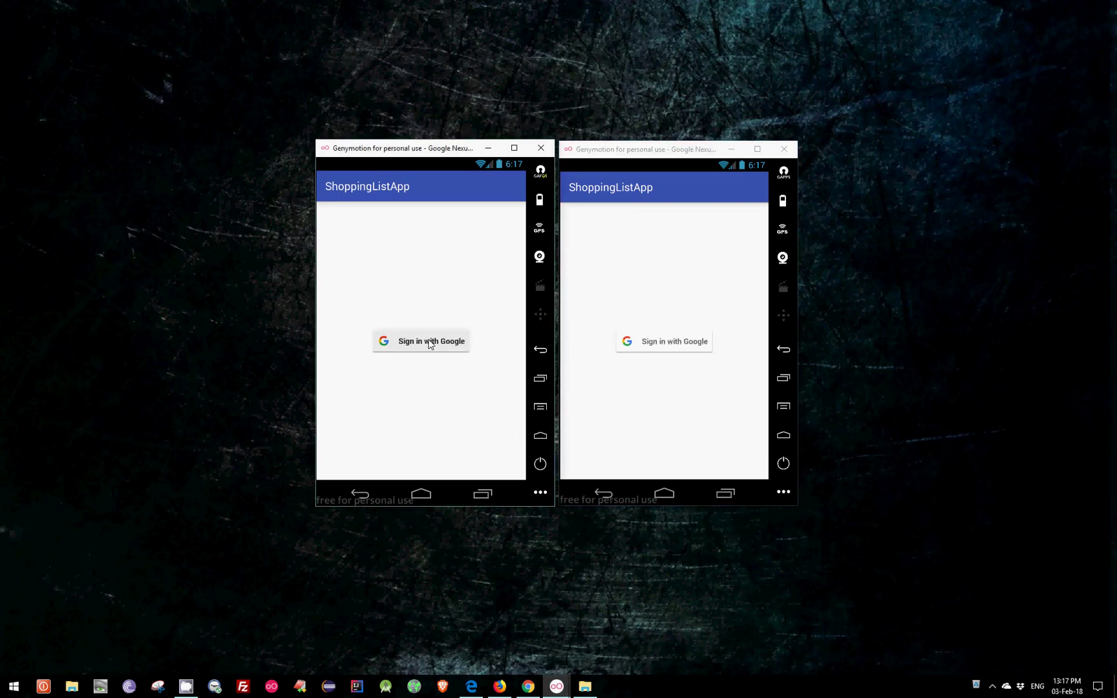
pyautogui.click(644, 359)
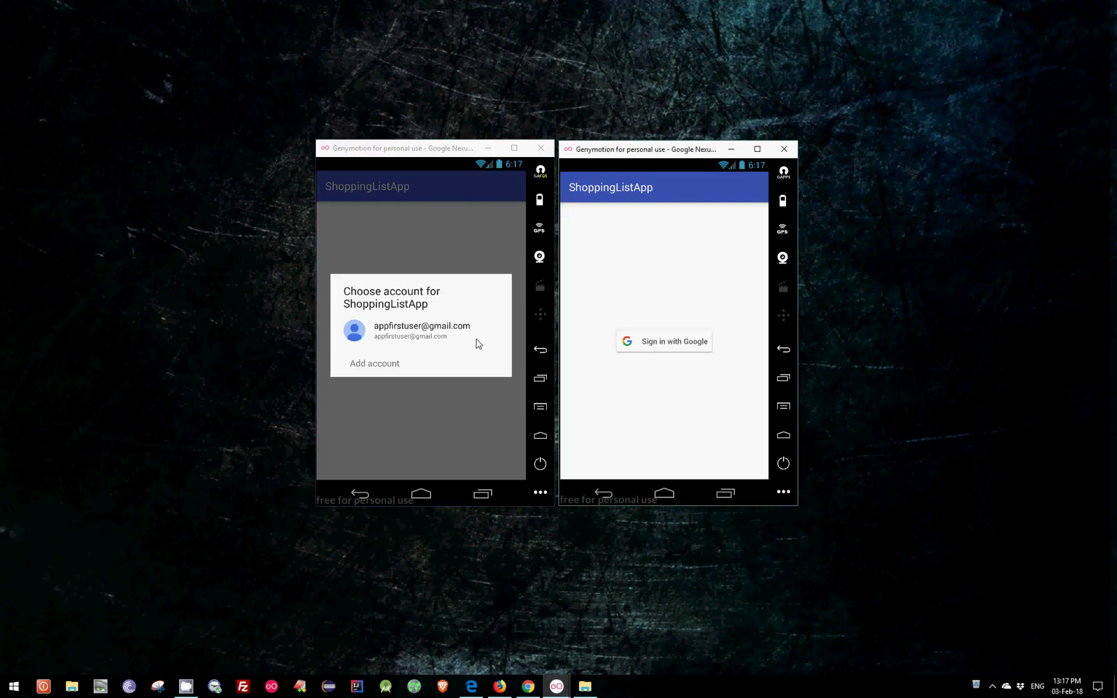
pyautogui.click(444, 341)
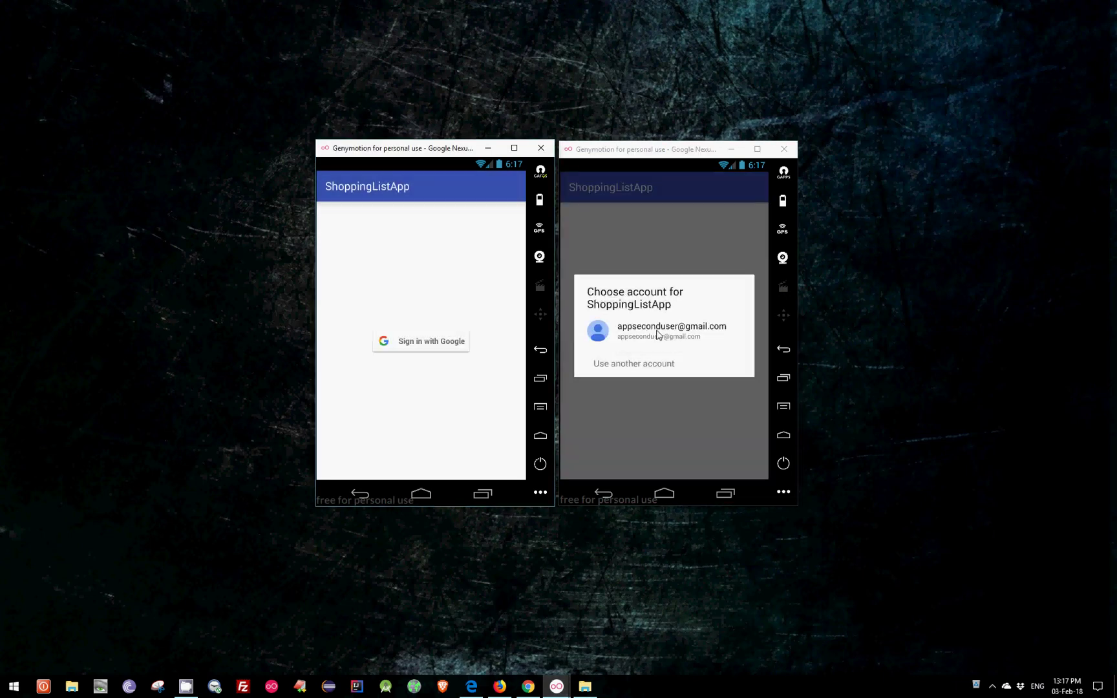
pyautogui.click(656, 331)
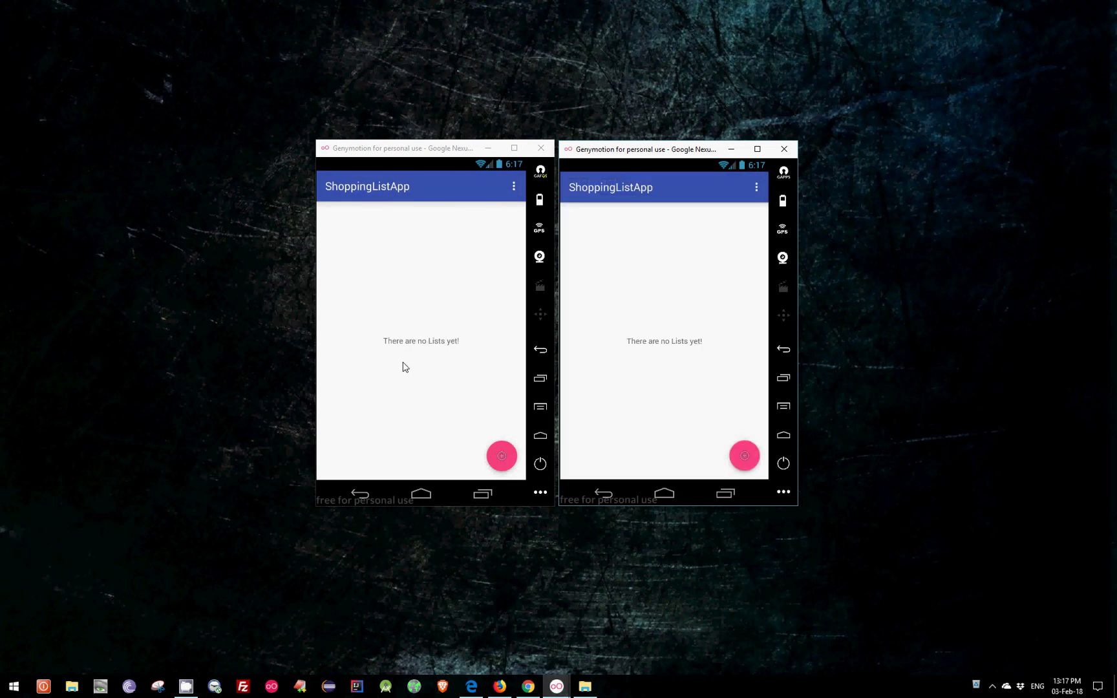
# On the first device, create two shopping lists named Grocery and Pharmacy.
pyautogui.click(506, 458)
pyautogui.click(504, 457)
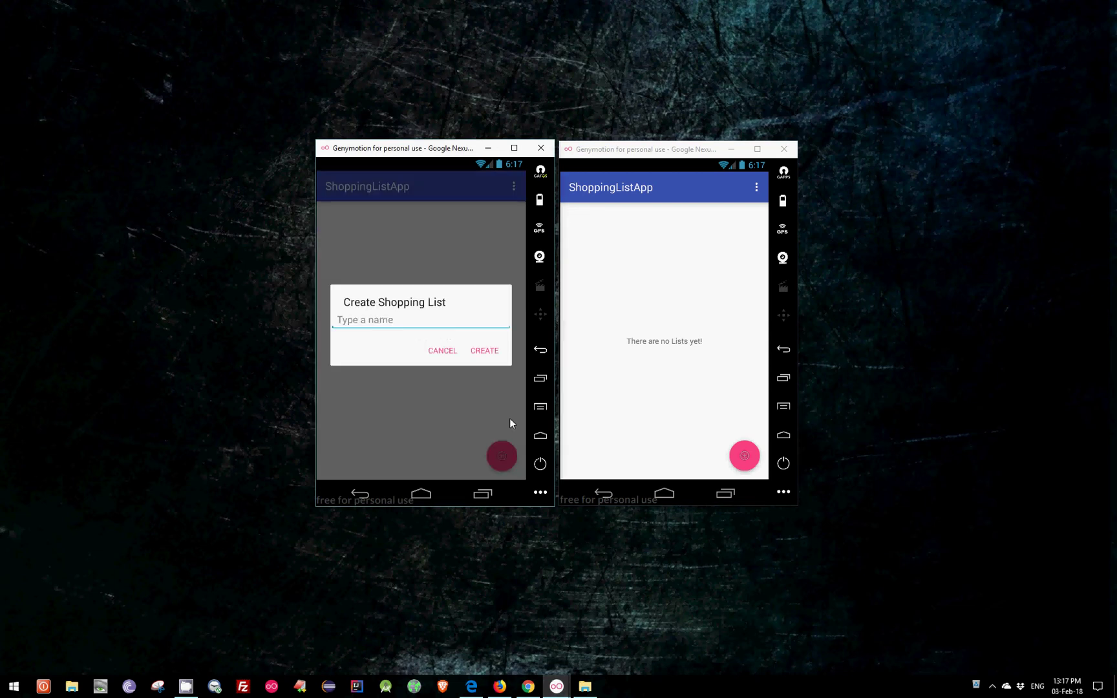
pyautogui.write('Grocery')
pyautogui.click(493, 351)
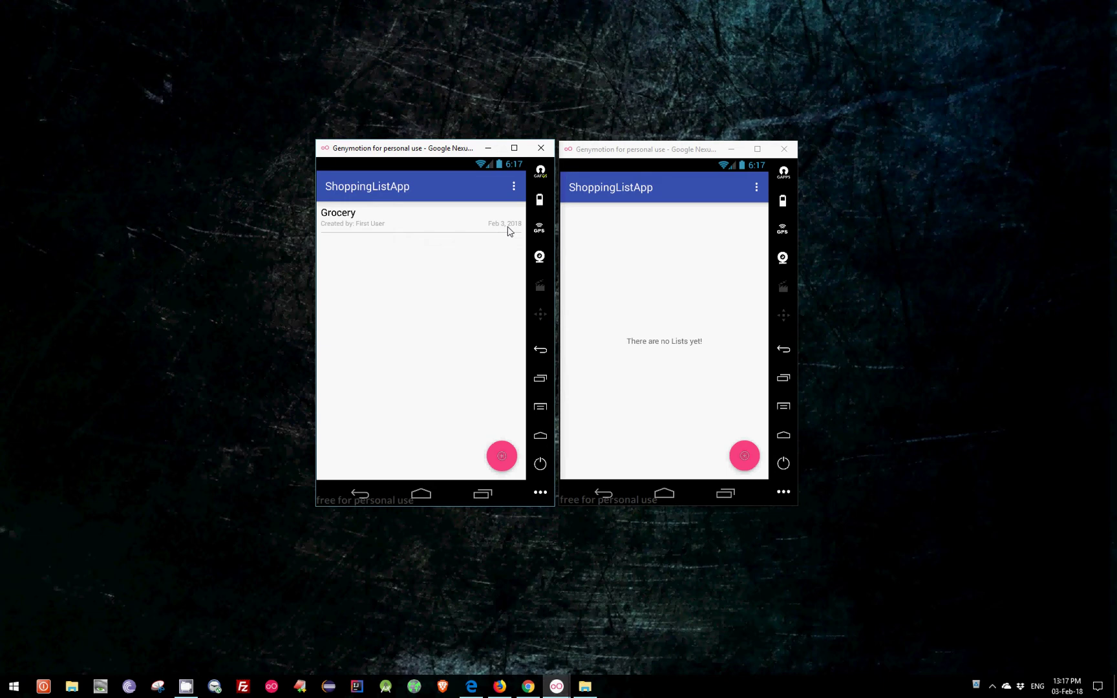
pyautogui.click(503, 456)
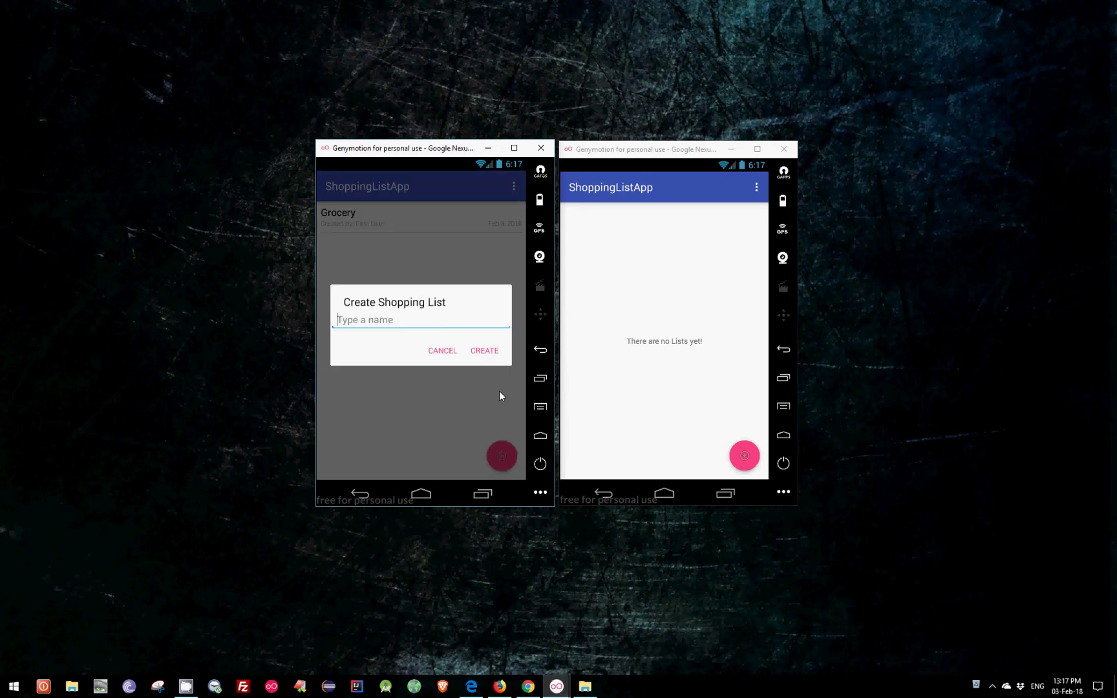
pyautogui.write('Pharmacy')
pyautogui.click(486, 350)
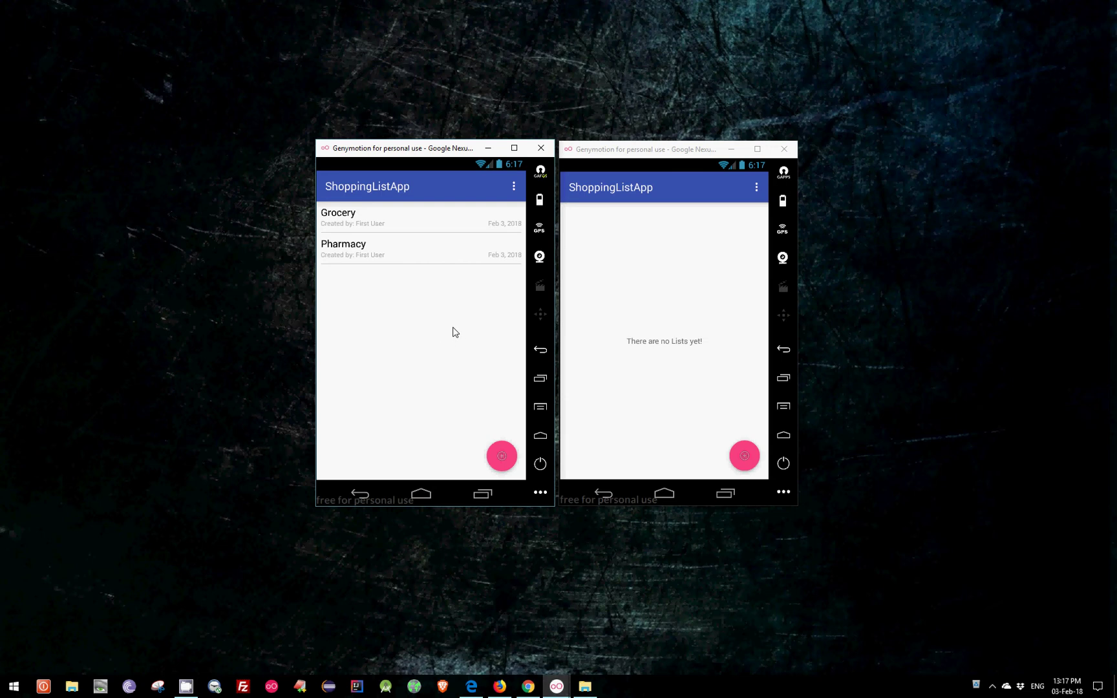
# Rename the Grocery list to 'New Grocery'.
pyautogui.click(367, 218)
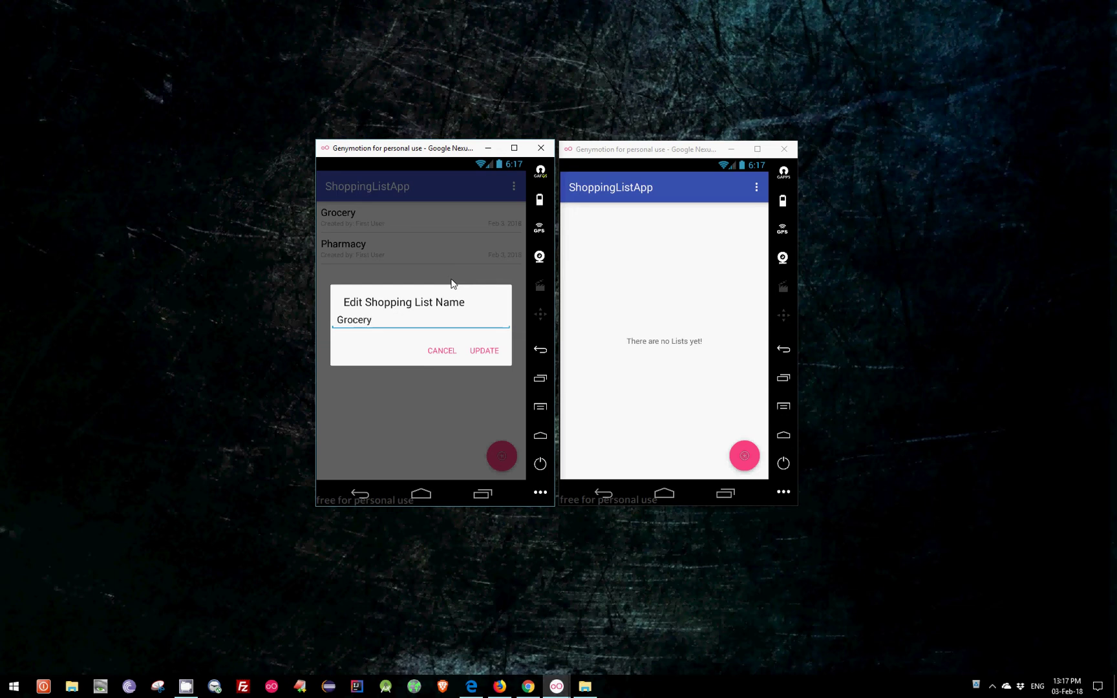
pyautogui.press('Left')
pyautogui.press('Left')
pyautogui.press('Left')
pyautogui.press('Left')
pyautogui.press('Left')
pyautogui.press('Left')
pyautogui.write('New')
pyautogui.click(490, 353)
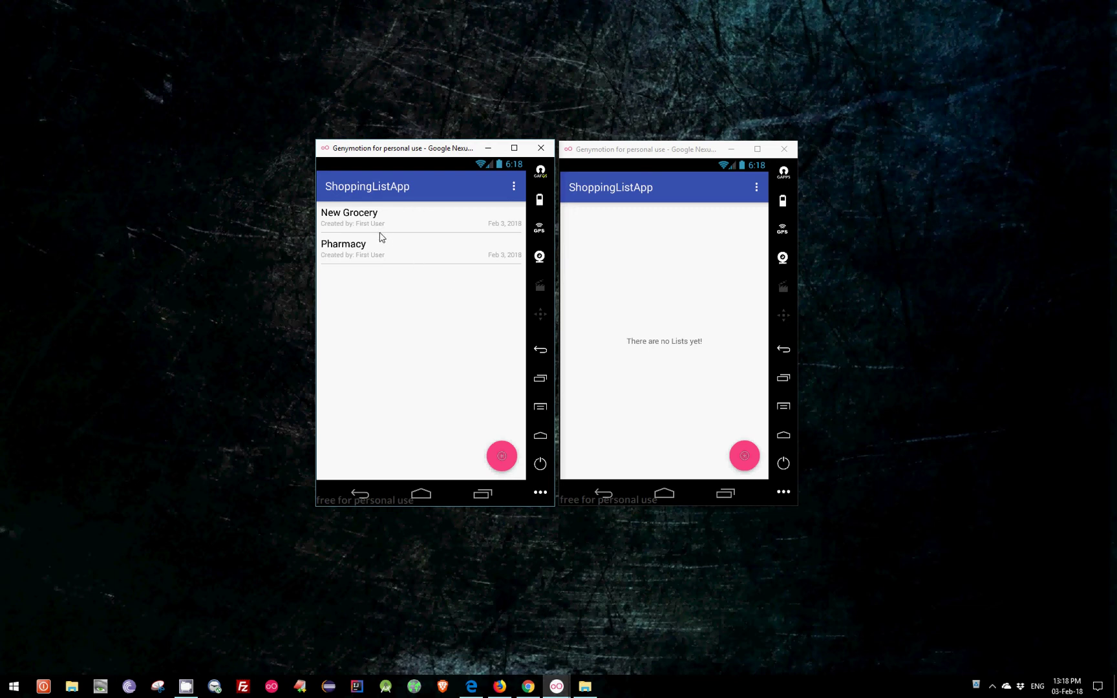
# Open the New Grocery list and add a product named Milk.
pyautogui.click(354, 218)
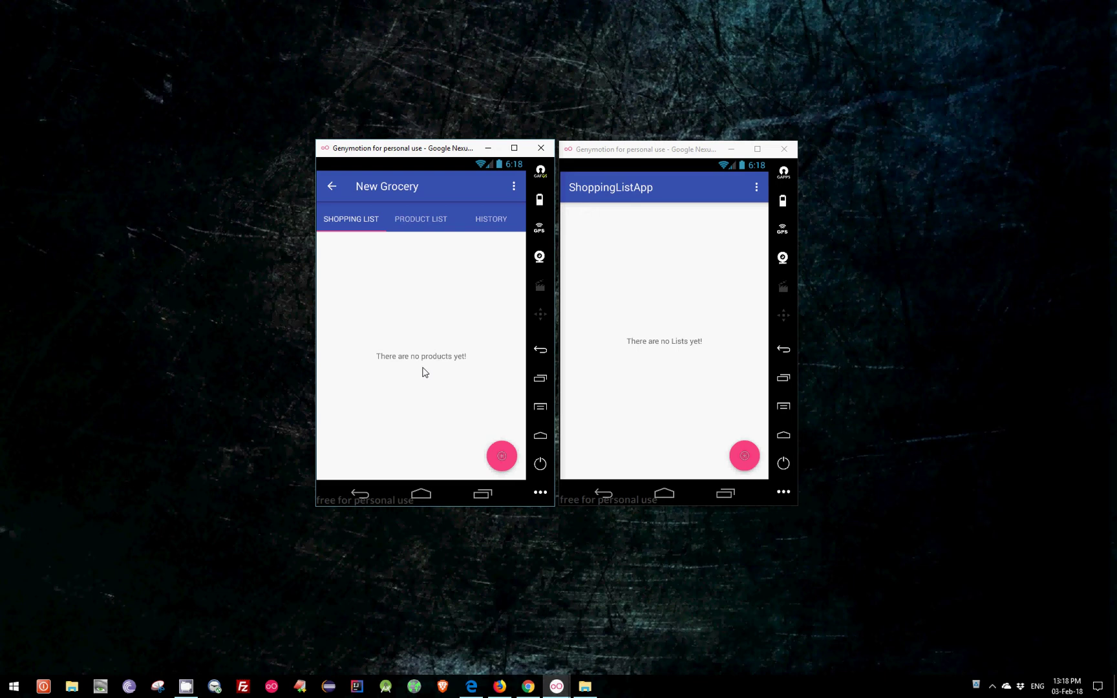
pyautogui.click(502, 456)
pyautogui.write('Milk')
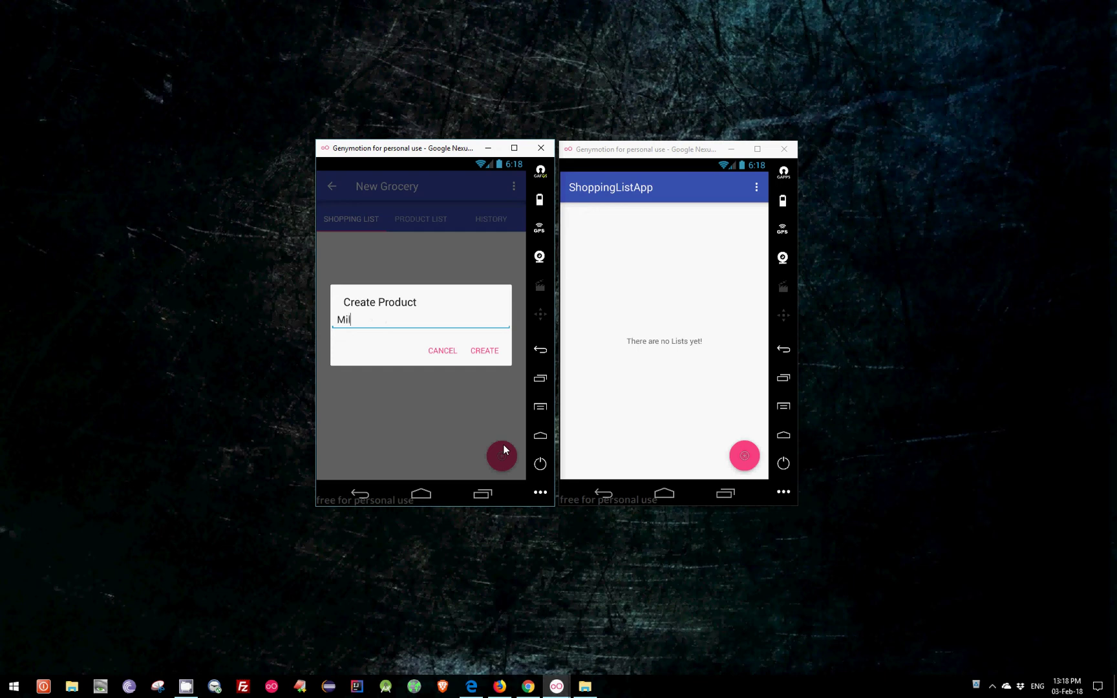
pyautogui.click(480, 357)
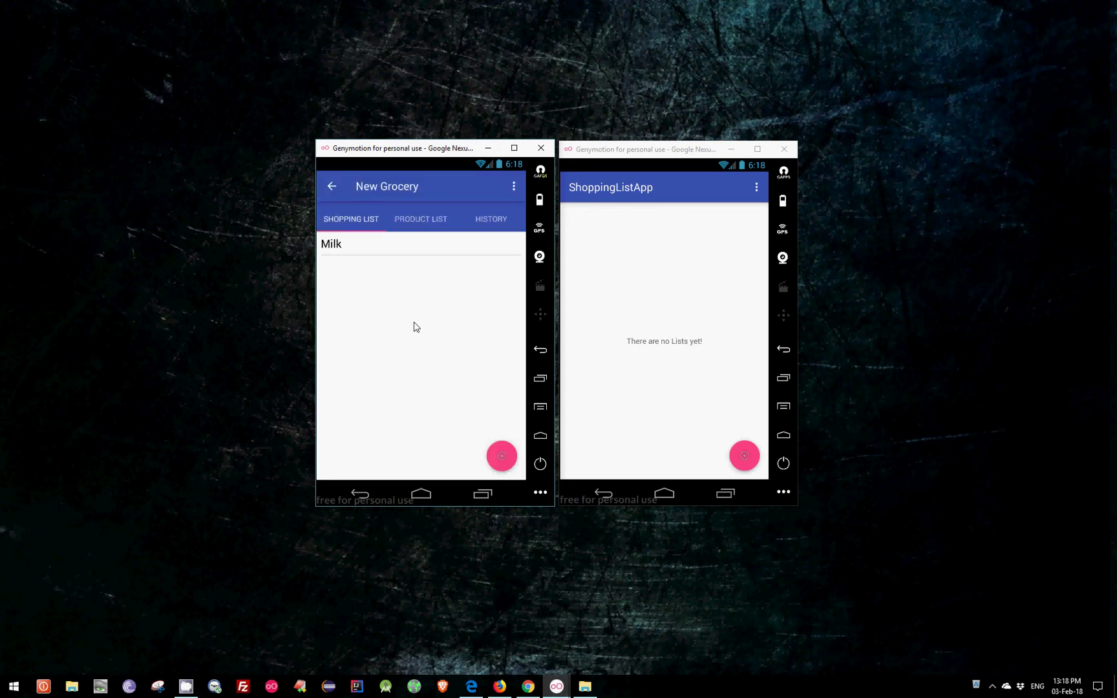
# Rename the Milk product to 'Soy Milk', then delete it from the list.
pyautogui.click(354, 252)
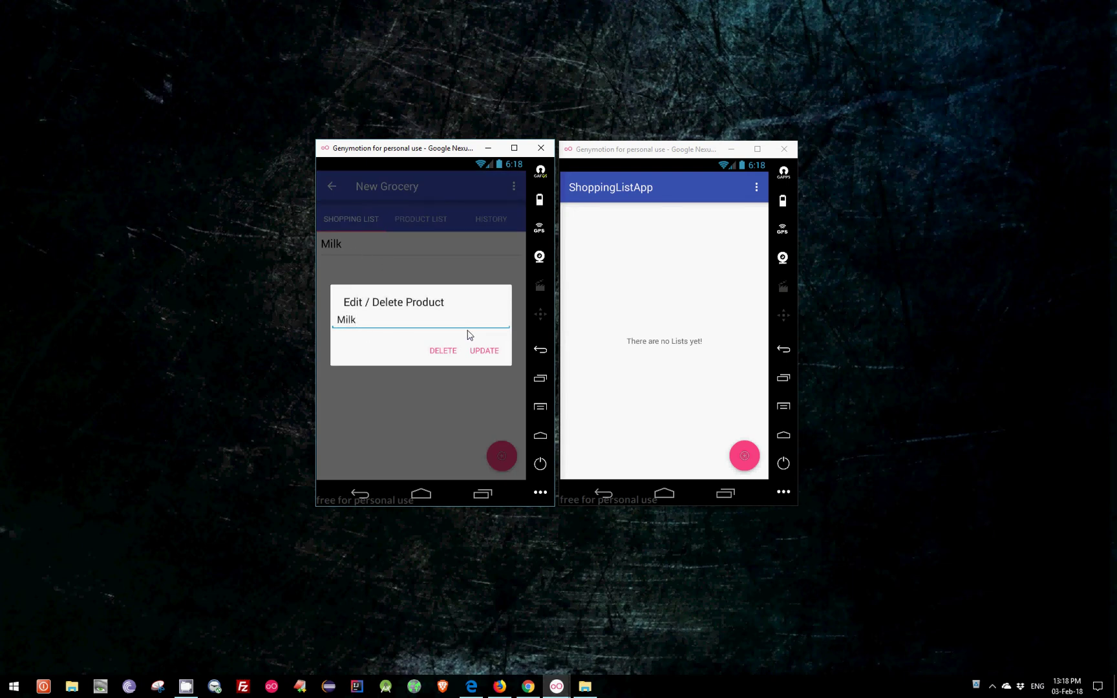
pyautogui.press('Home')
pyautogui.write('Soy')
pyautogui.click(484, 350)
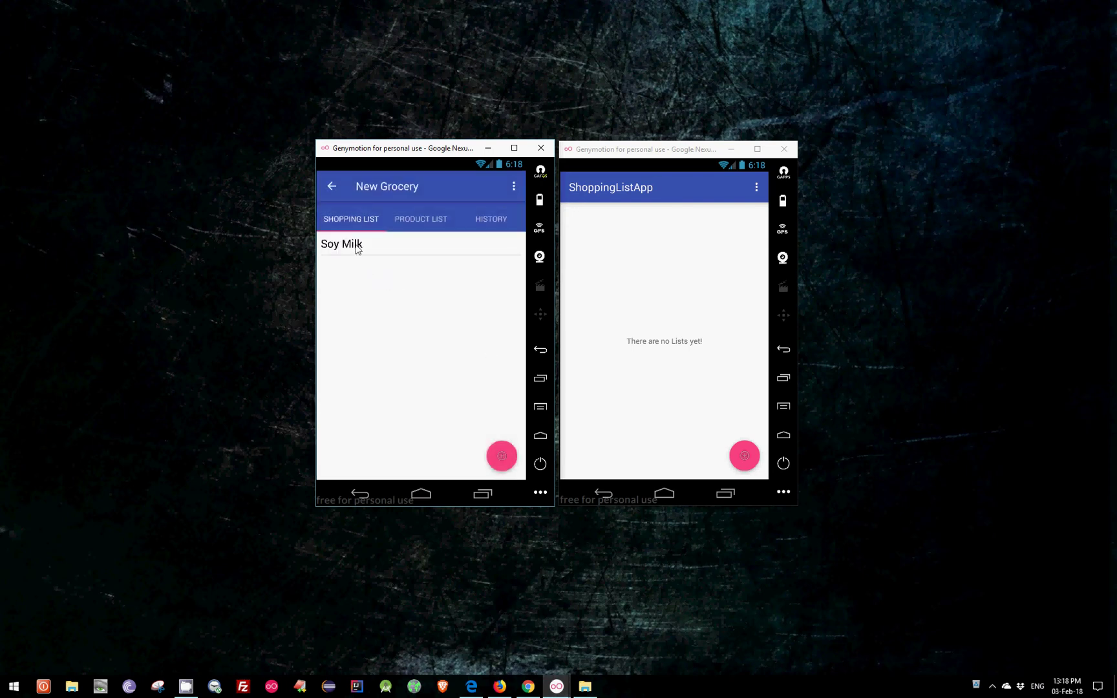
pyautogui.click(355, 245)
pyautogui.click(444, 350)
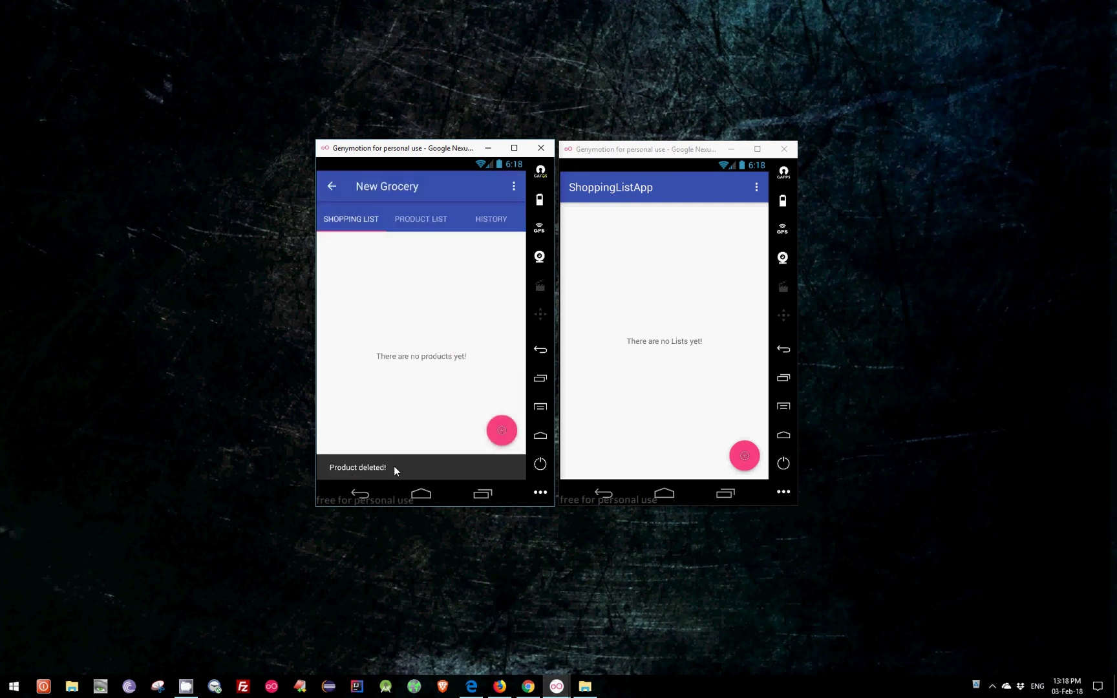
# Add the product Milk to New Grocery again and check the products page.
pyautogui.click(501, 456)
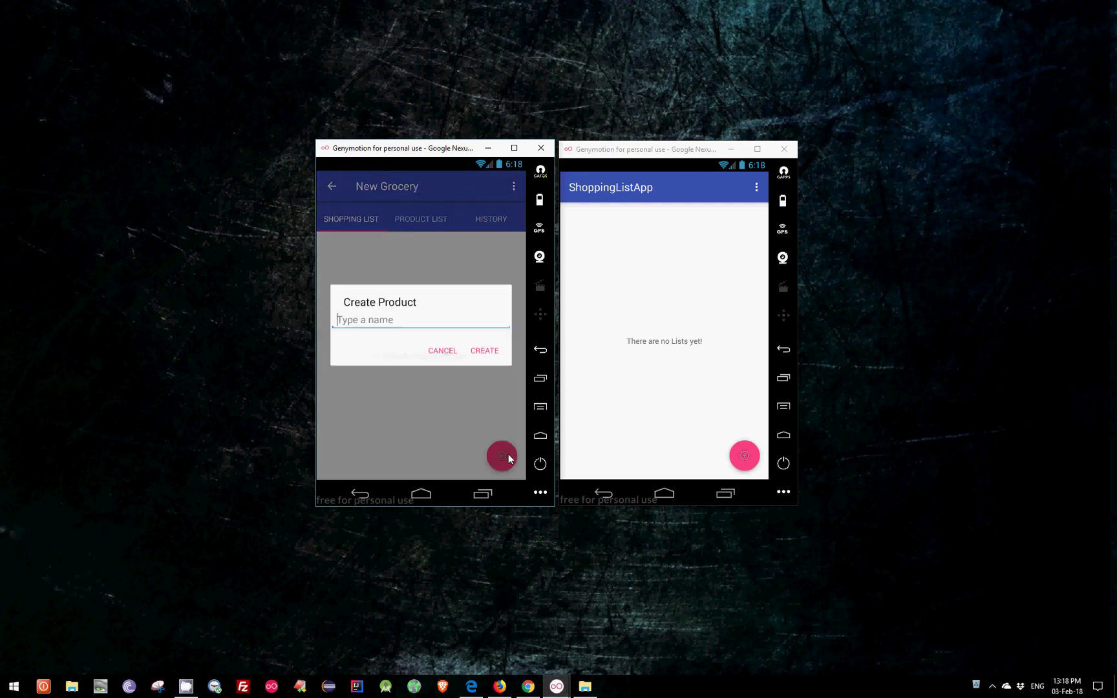
pyautogui.write('Milk')
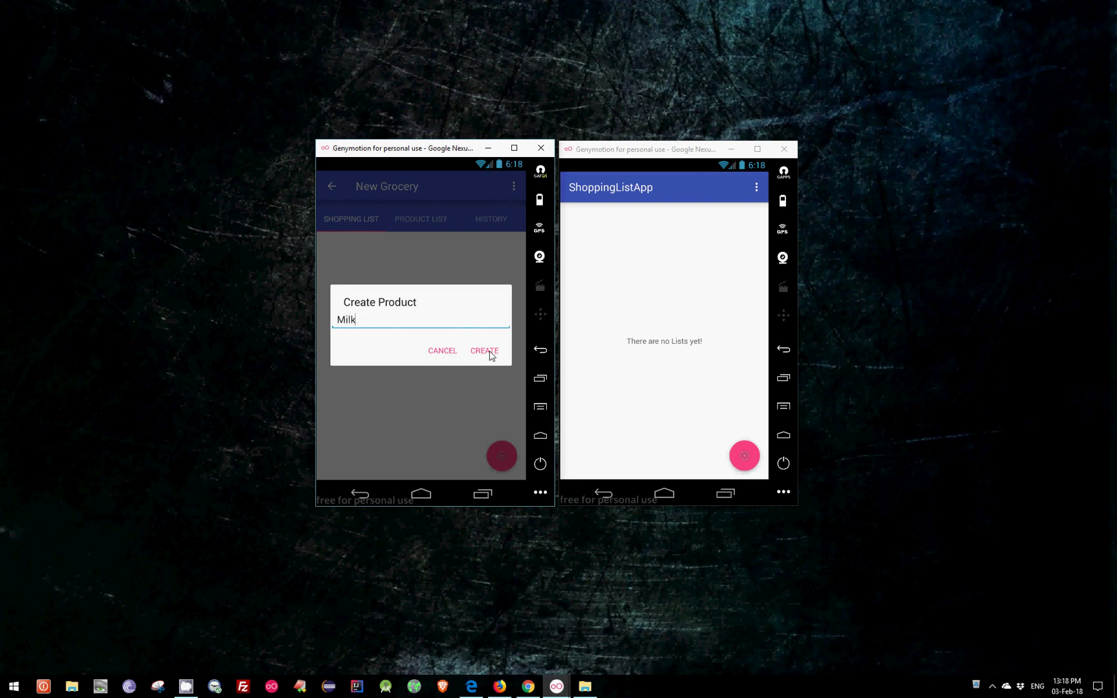
pyautogui.click(489, 351)
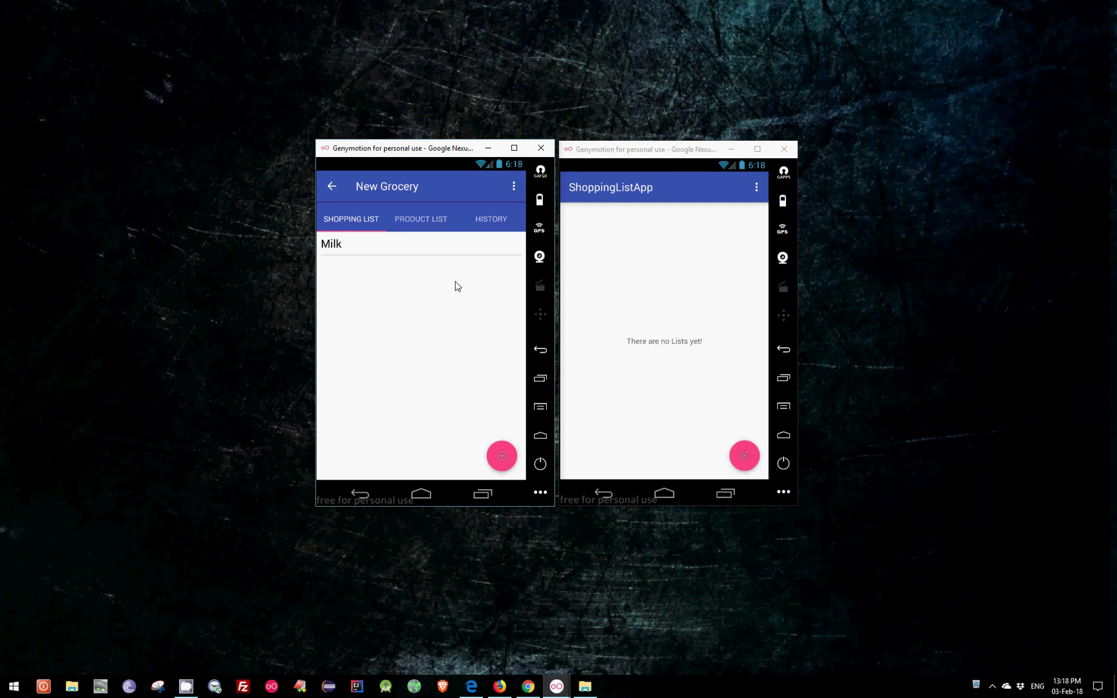
pyautogui.click(432, 220)
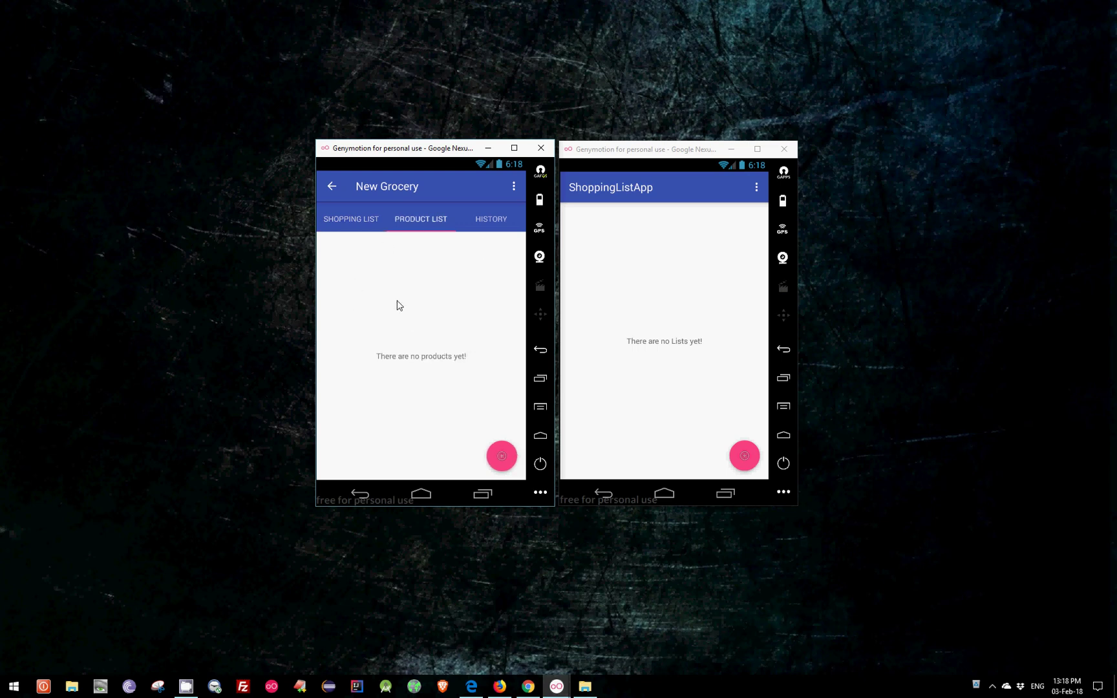
pyautogui.click(356, 220)
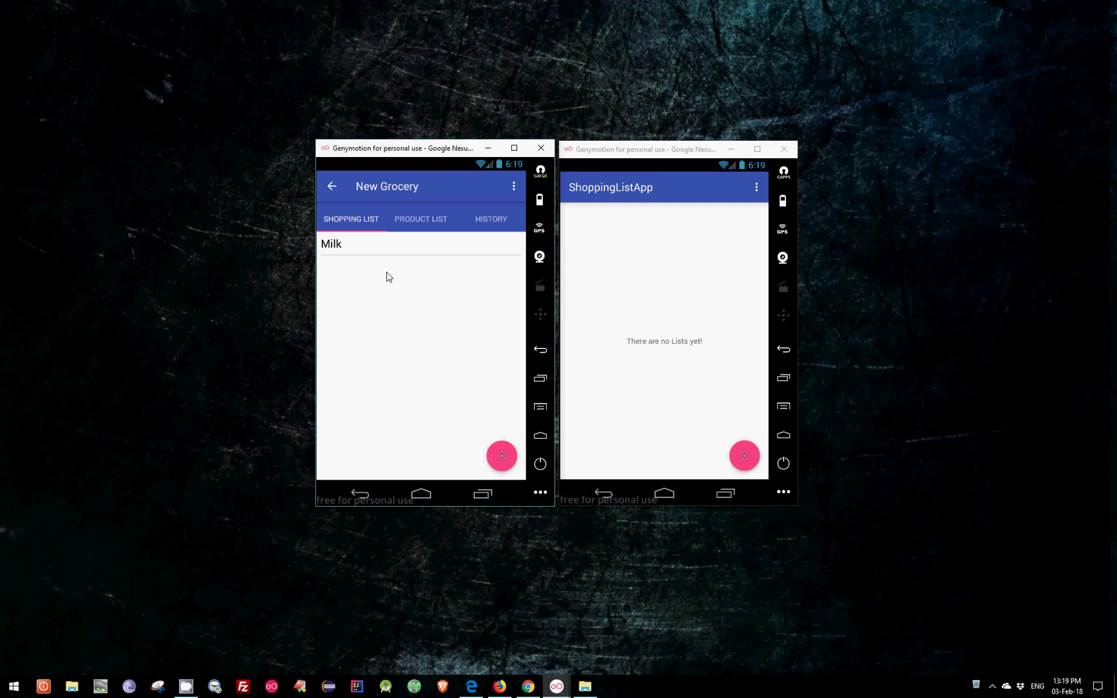
# Move Milk from the shopping list to the products page and back onto the shopping list.
pyautogui.click(333, 249)
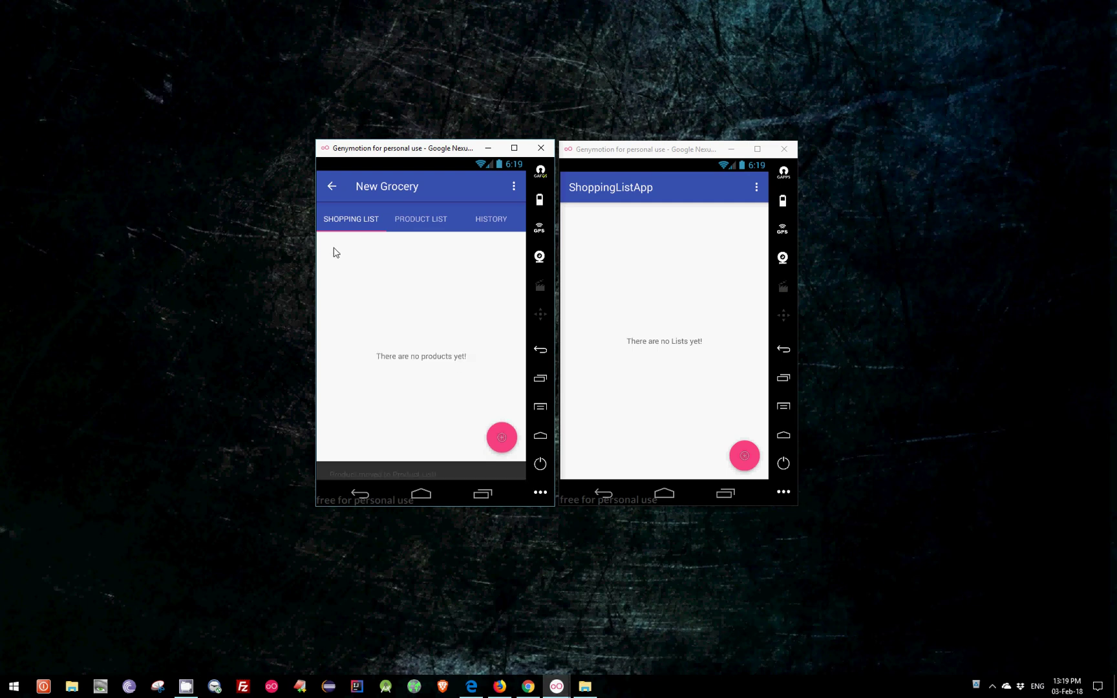
pyautogui.click(424, 225)
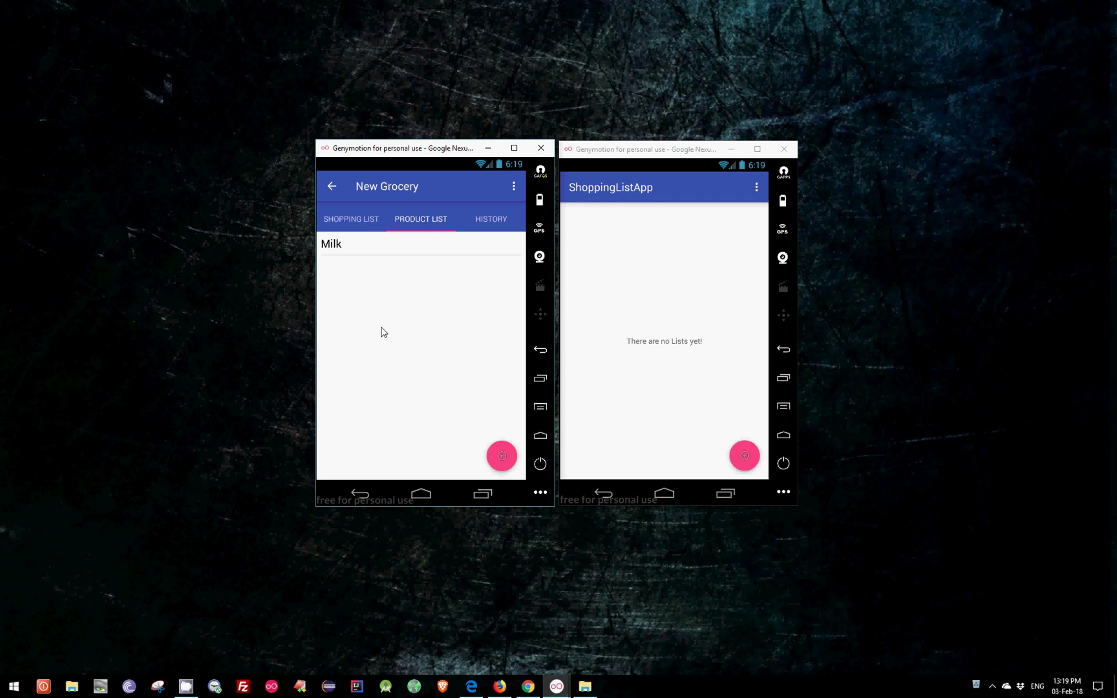
pyautogui.click(370, 251)
pyautogui.click(366, 223)
# Share the New Grocery list via Add Friend with the second user's e-mail address.
pyautogui.click(514, 189)
pyautogui.click(461, 192)
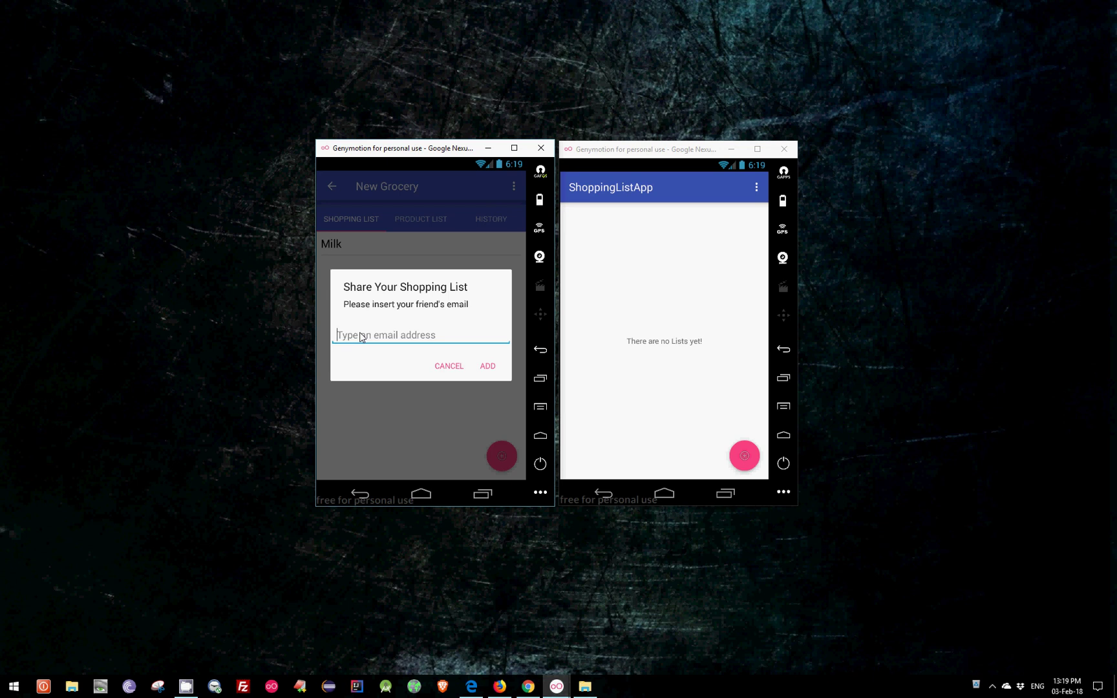
pyautogui.click(490, 367)
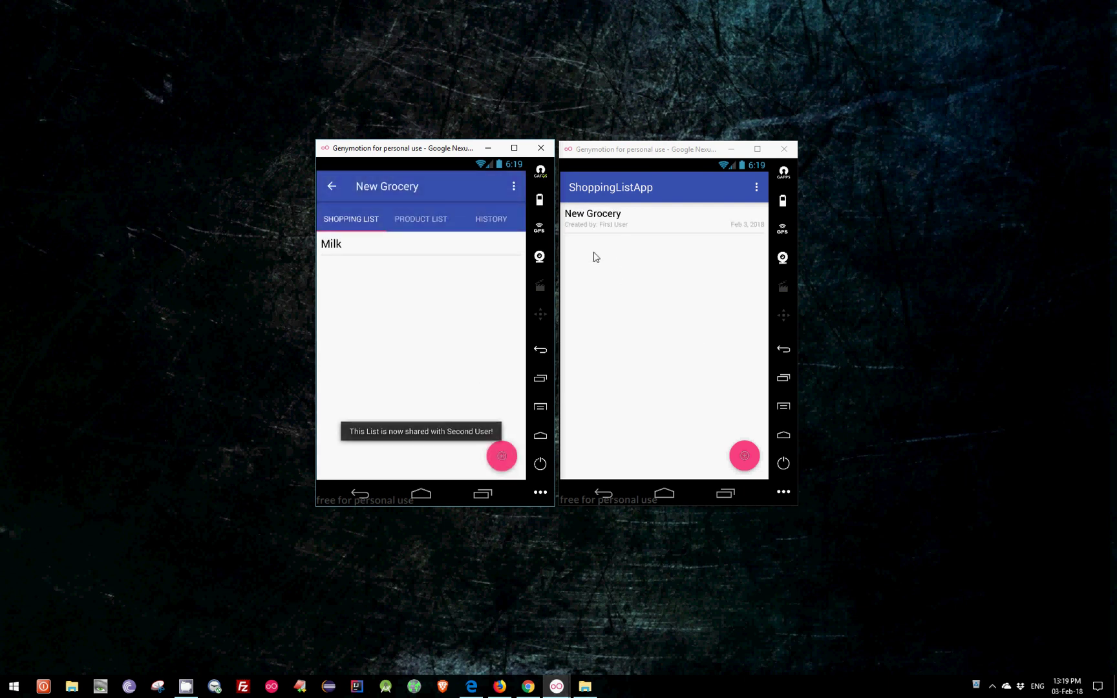
# On the second device, open the shared New Grocery list and move Milk off and back onto it.
pyautogui.click(621, 225)
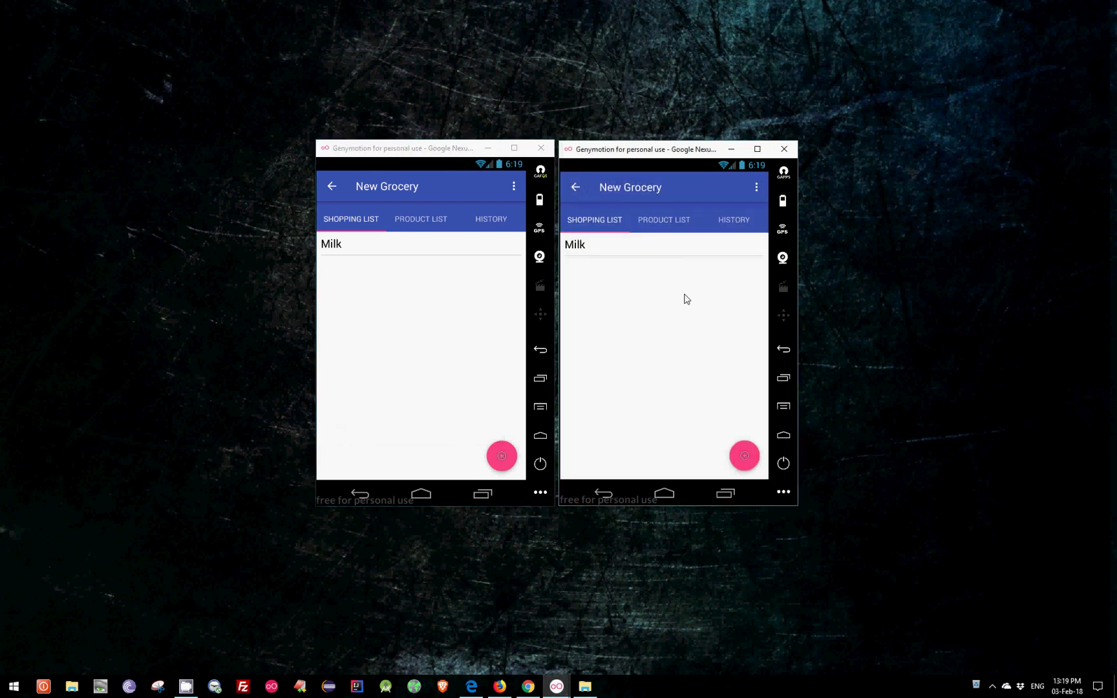
pyautogui.click(578, 249)
pyautogui.click(658, 233)
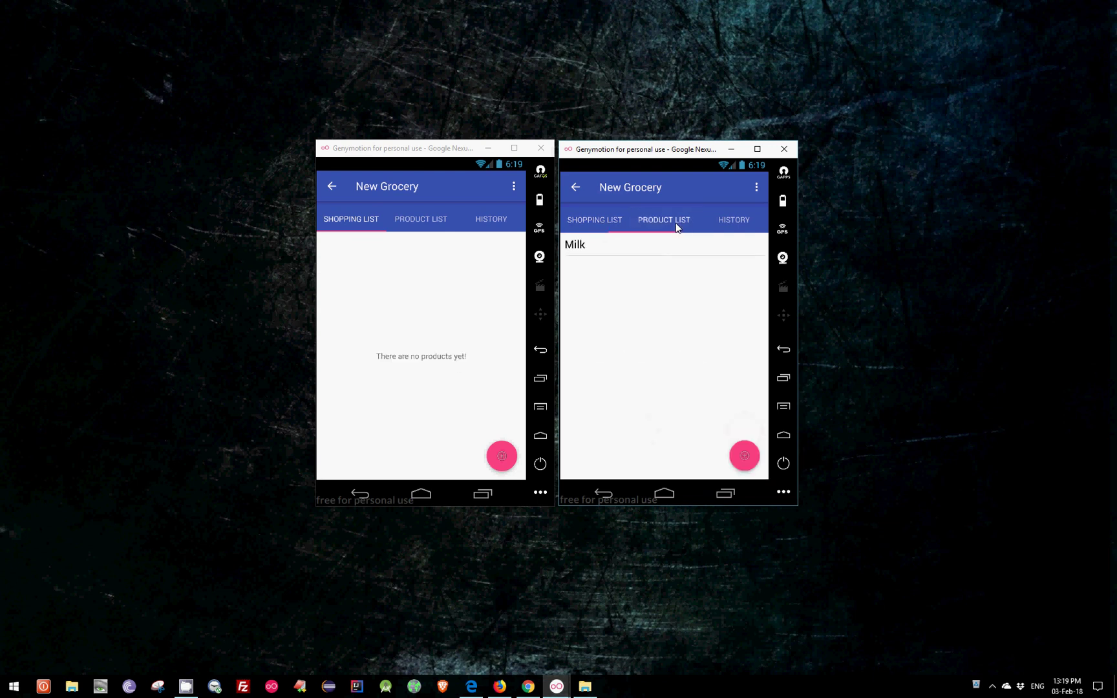
pyautogui.click(644, 247)
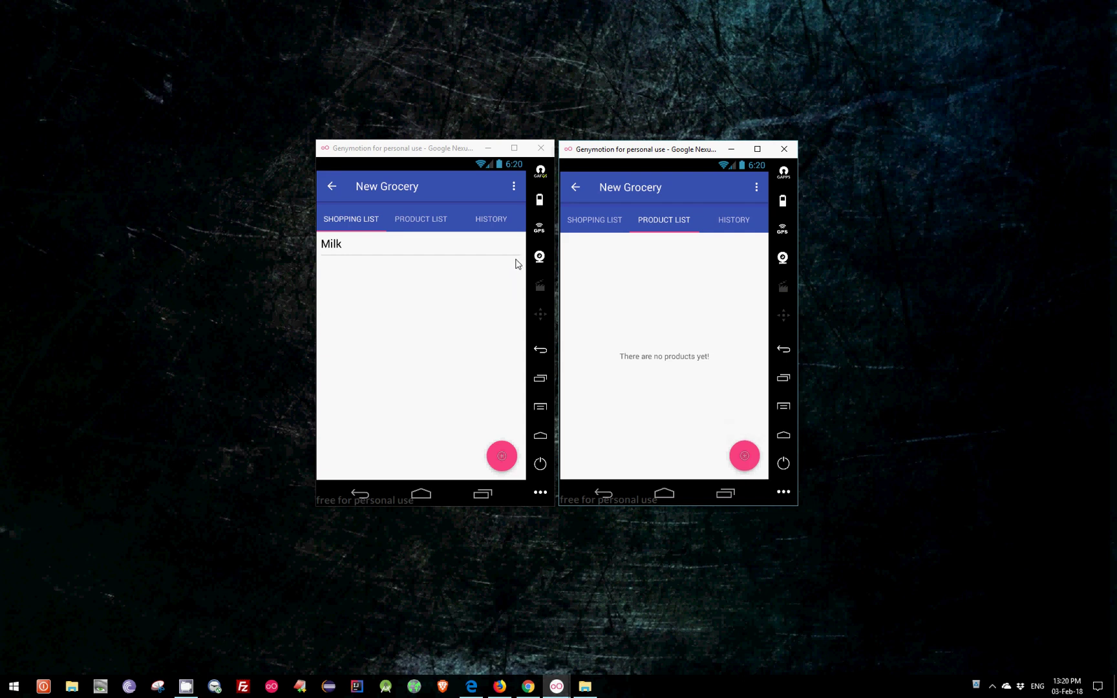
# Mark Milk as bought on the first device, then open the 'First User is shopping' notification on the second.
pyautogui.click(668, 500)
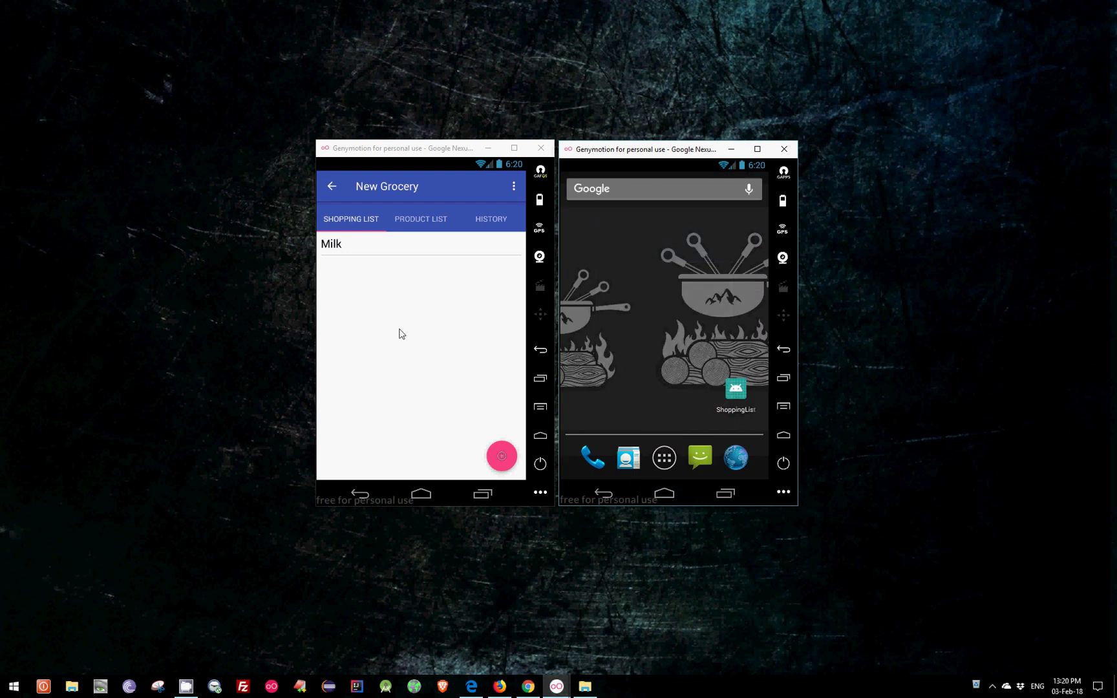
pyautogui.click(330, 251)
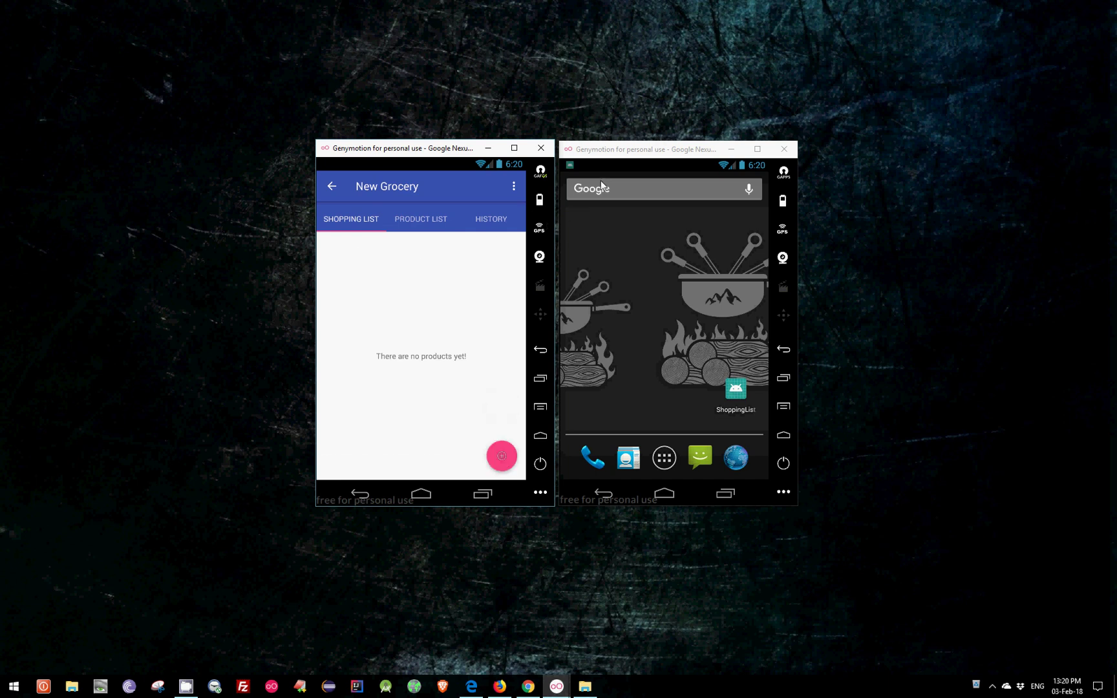
pyautogui.moveTo(597, 165); pyautogui.dragTo(624, 482)
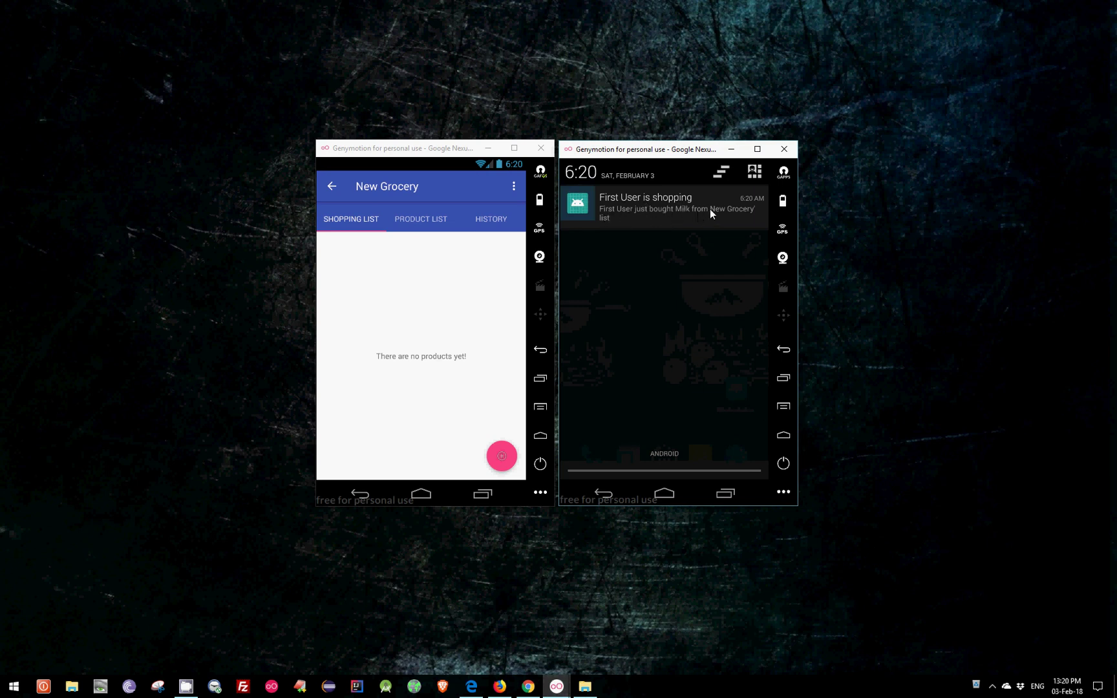
pyautogui.click(623, 215)
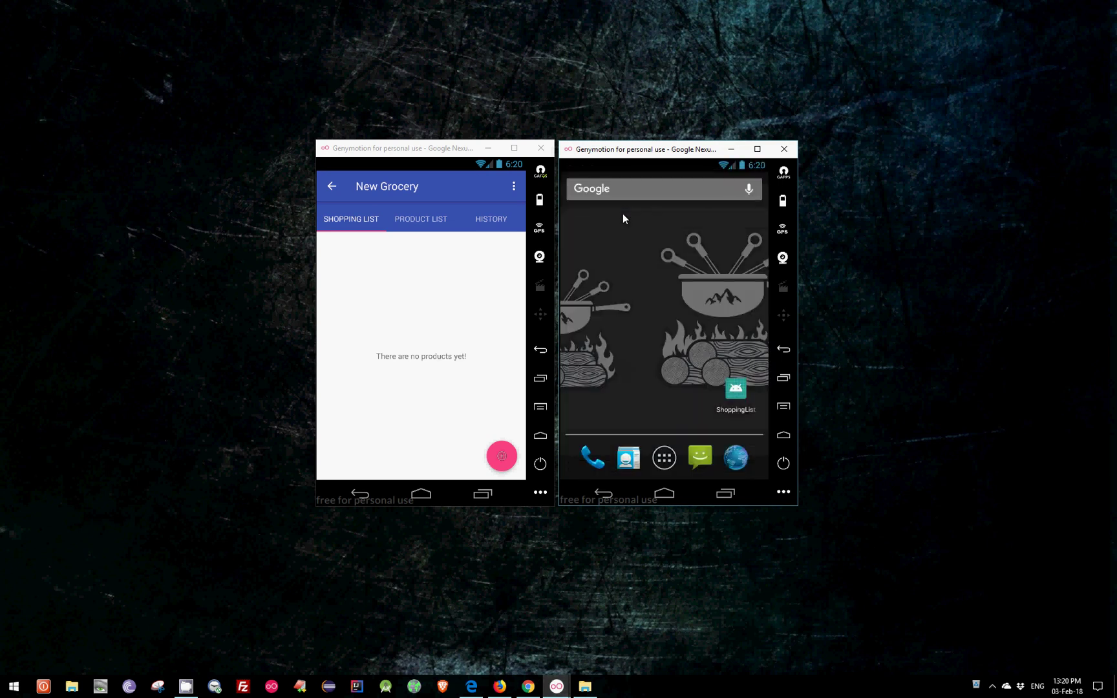